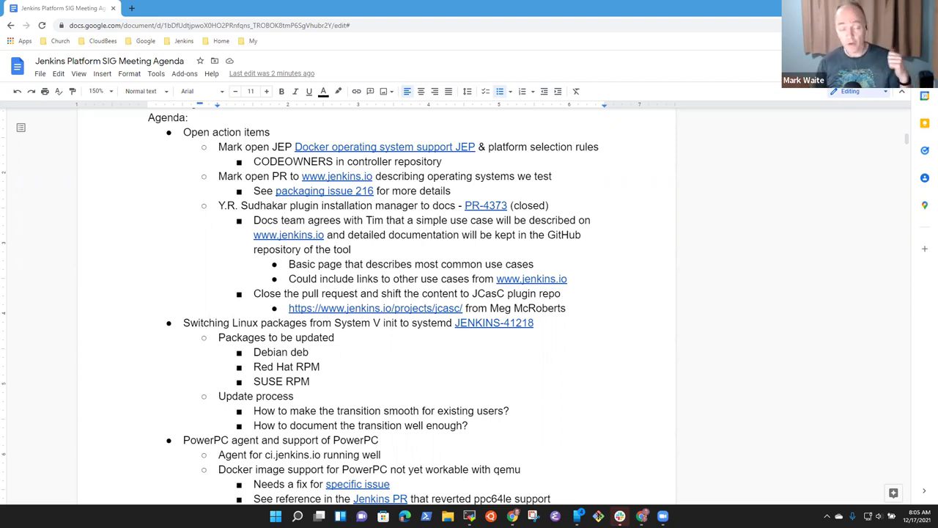
Highlight the agenda item text about switching Linux packages from System V init to systemd.
left_click(184, 322)
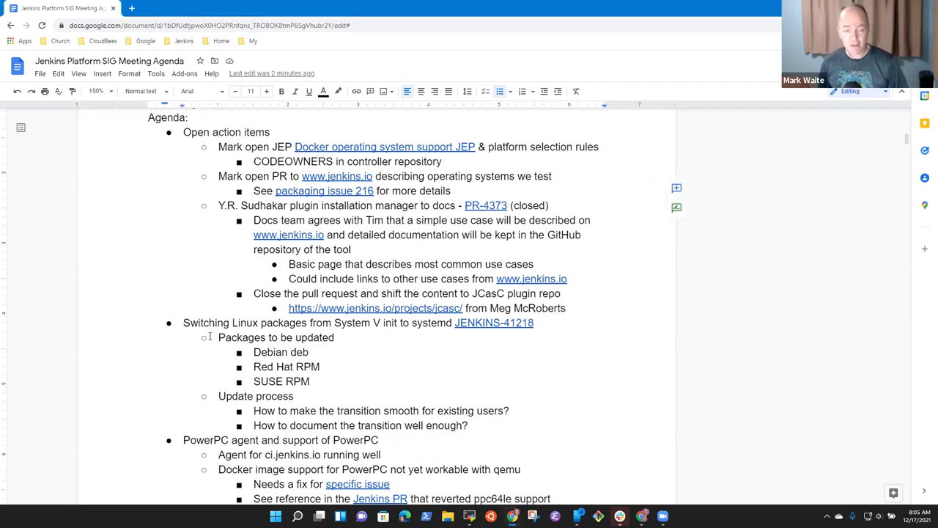
key("ctrl+shift+Right")
key("ctrl+shift+Right")
key("ctrl+shift+Right")
key("ctrl+shift+Right")
key("ctrl+shift+Right")
key("ctrl+shift+Right")
key("ctrl+shift+Right")
key("ctrl+shift+Right")
key("ctrl+shift+Right")
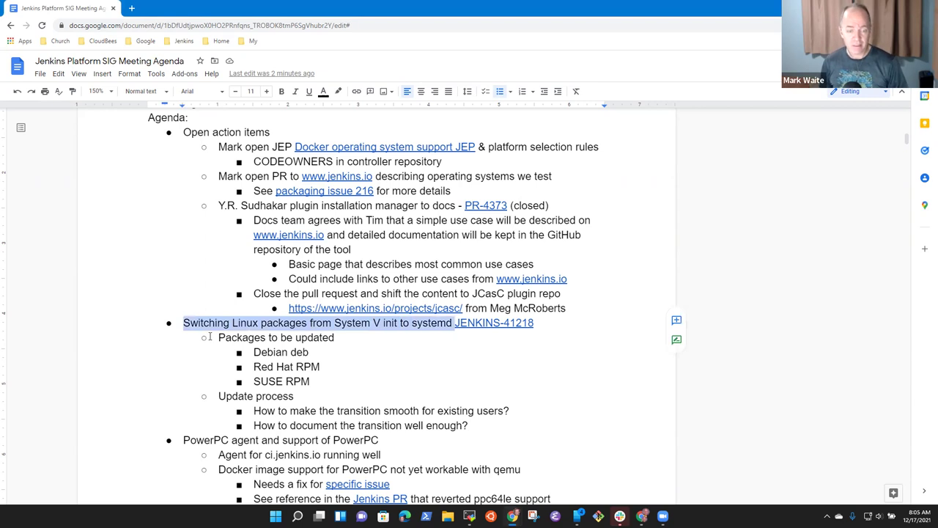
Highlight the "PowerPC agent and support of PowerPC" agenda item.
key("Down")
key("Down")
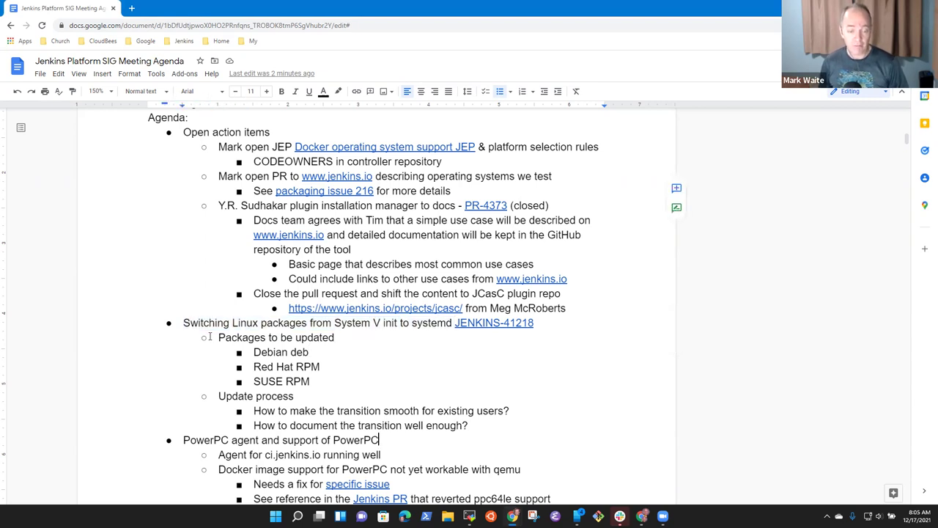
key("shift+End")
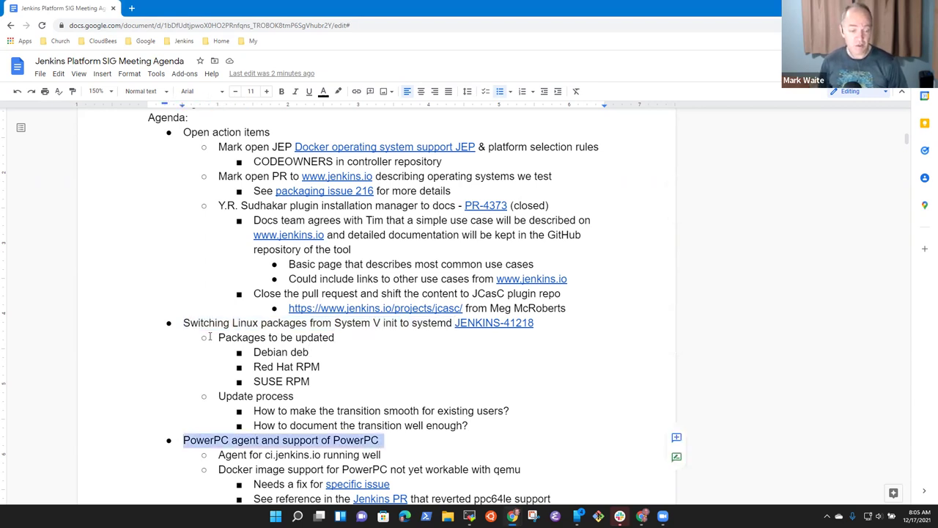
Review the rest of this meeting's agenda, covering Java 8 end of life alternatives and the multi-platform support blog post.
key("Down")
key("Down")
key("Down")
key("Down")
key("Down")
key("Down")
key("Down")
key("Down")
key("Down")
key("Down")
key("Up")
key("Up")
key("Up")
key("Up")
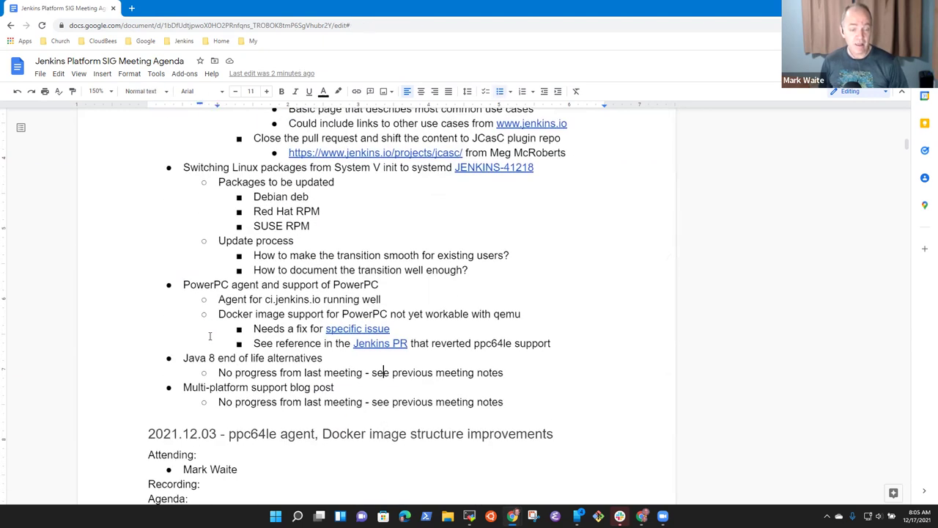
Go back up through the agenda to the start of the "Open action items" heading.
key("Up")
key("Up")
key("Up")
key("Up")
key("Up")
key("Up")
key("Up")
key("Up")
key("Up")
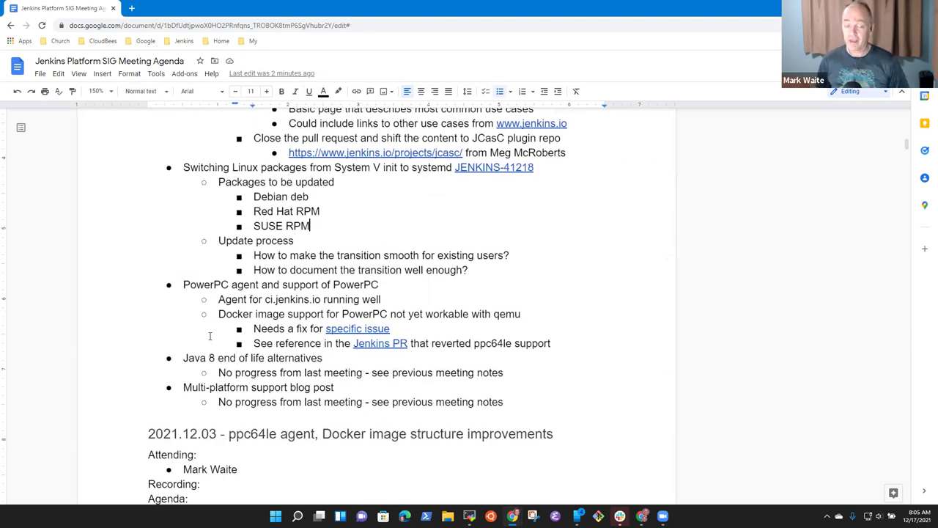
key("Up")
key("Up")
key("Up")
key("Up")
key("Up")
key("Up")
key("Up")
key("Up")
key("Up")
key("Up")
key("Up")
key("Up")
key("Up")
key("Up")
key("Up")
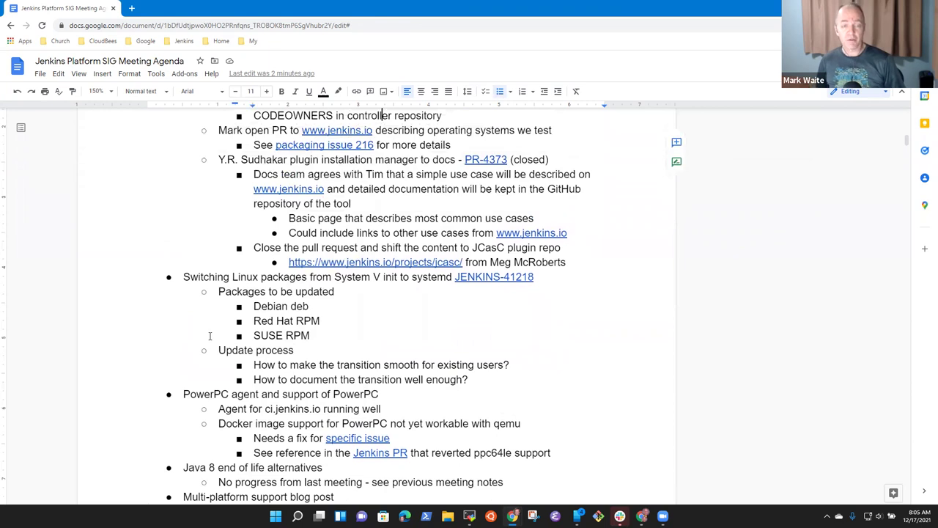
key("Up")
key("Up")
key("Up")
key("Home")
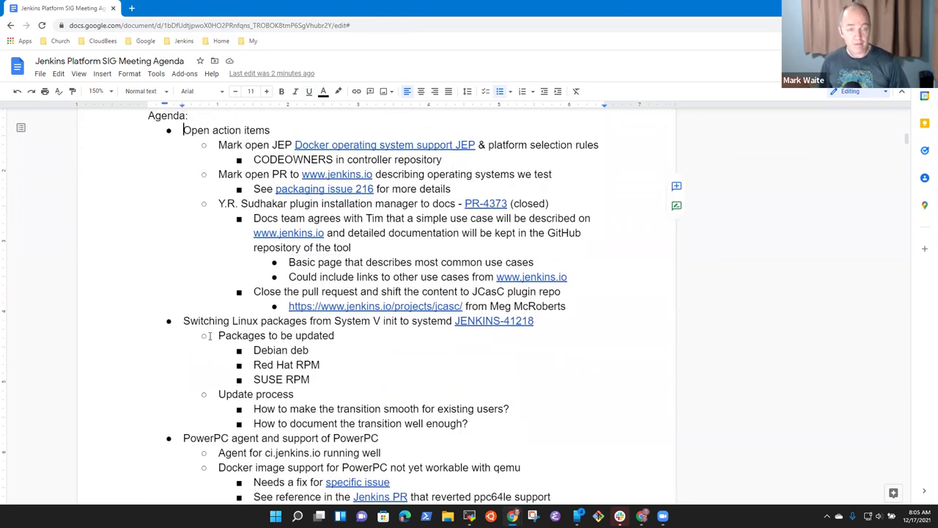
Highlight the action item about the Docker operating system support JEP and platform selection rules.
key("Down")
key("Down")
key("Up")
key("shift+End")
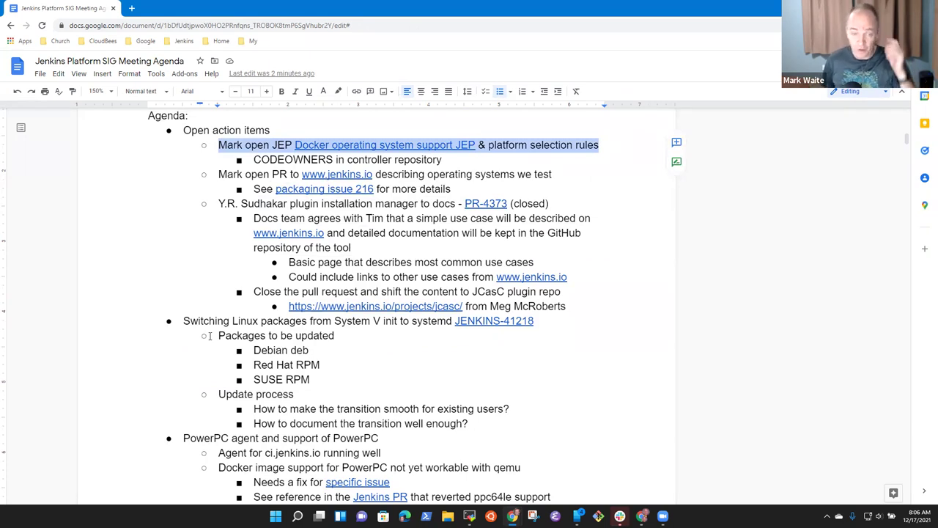
Highlight the action item about adding the plugin installation manager to the docs, which references PR-4373.
key("Down")
key("Up")
key("Up")
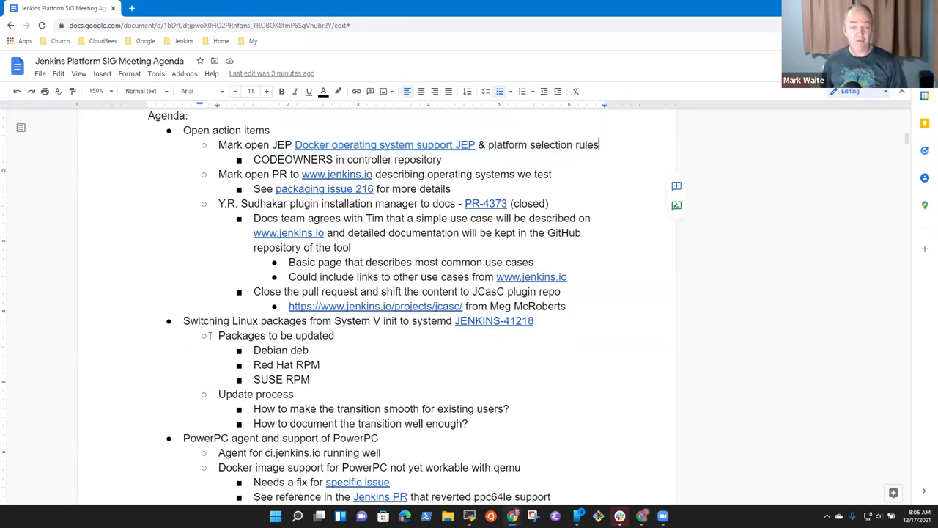
key("Home")
key("shift+End")
key("Down")
key("Down")
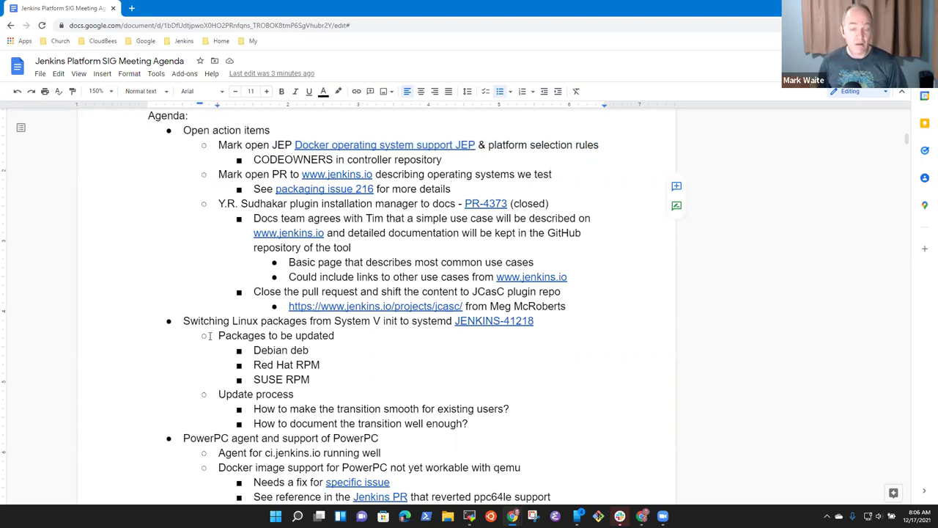
key("shift+End")
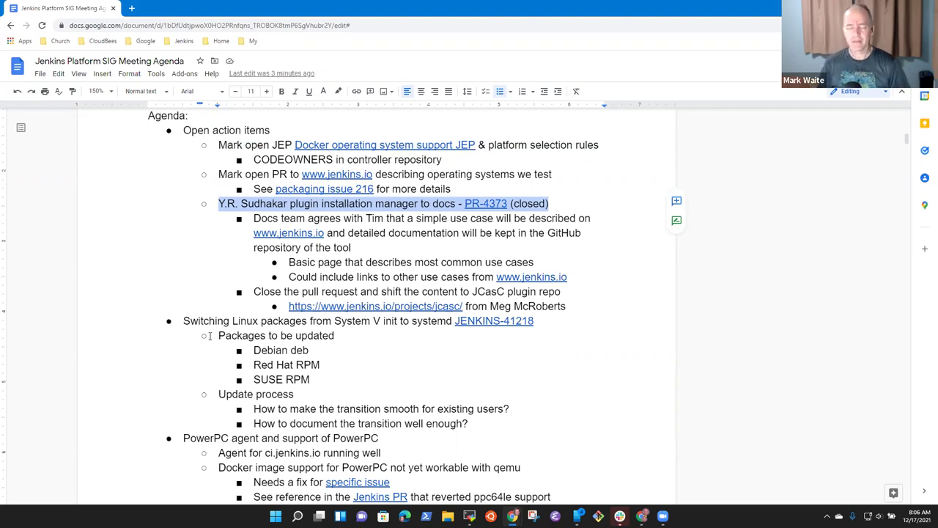
Delete the "(closed)" note after the PR-4373 link.
key("End")
key("ctrl+shift+Left")
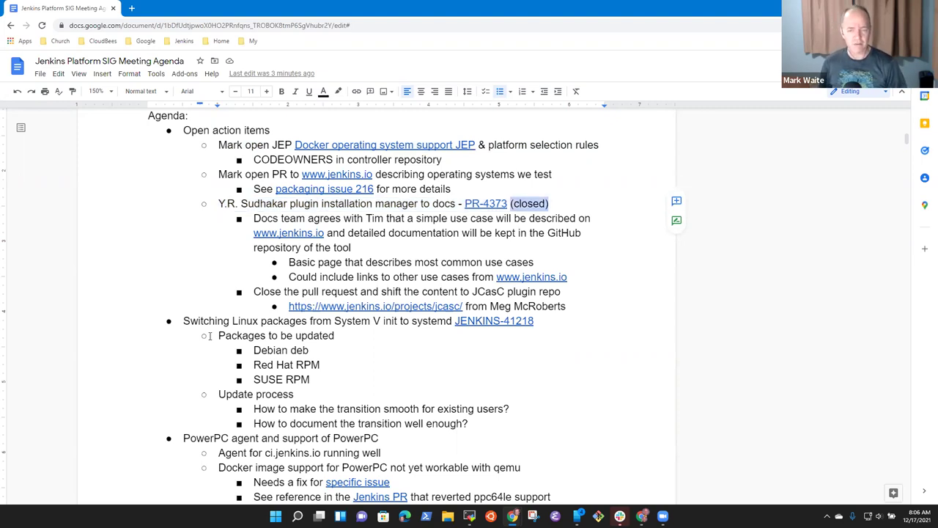
key("shift+Left")
key("BackSpace")
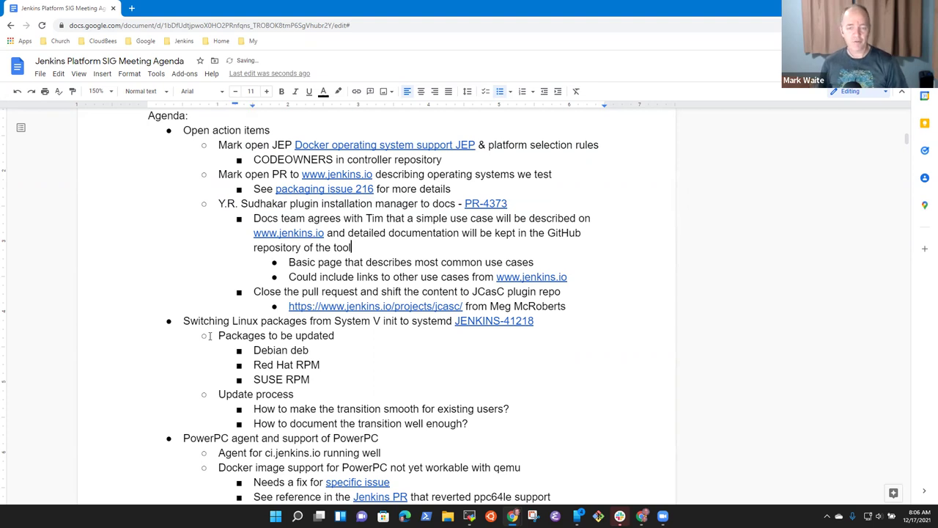
Highlight the bullet about closing the pull request and shifting the content to the JCasC plugin repo.
key("Down")
key("Down")
key("Down")
key("Home")
key("shift+End")
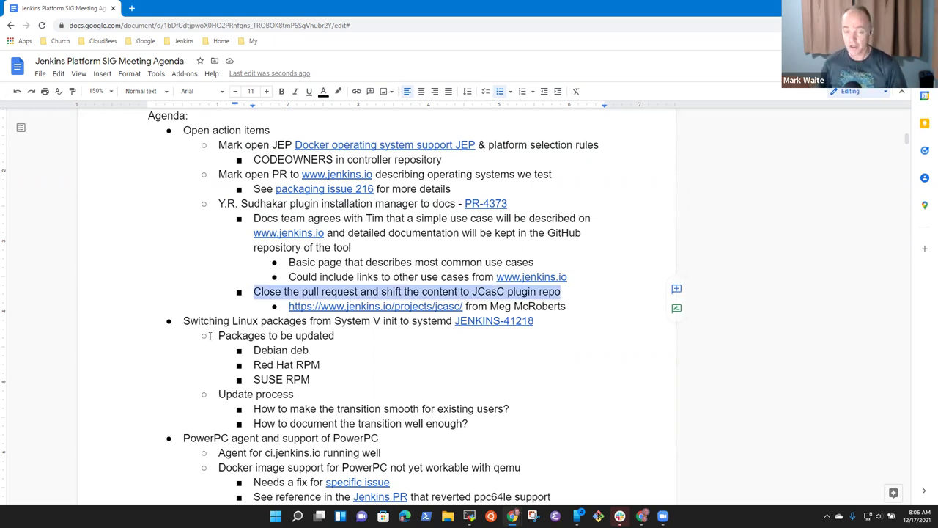
Add the note "(closed)" back after the PR-4373 link in the plugin installation manager item.
key("Up")
key("Up")
key("Up")
key("Up")
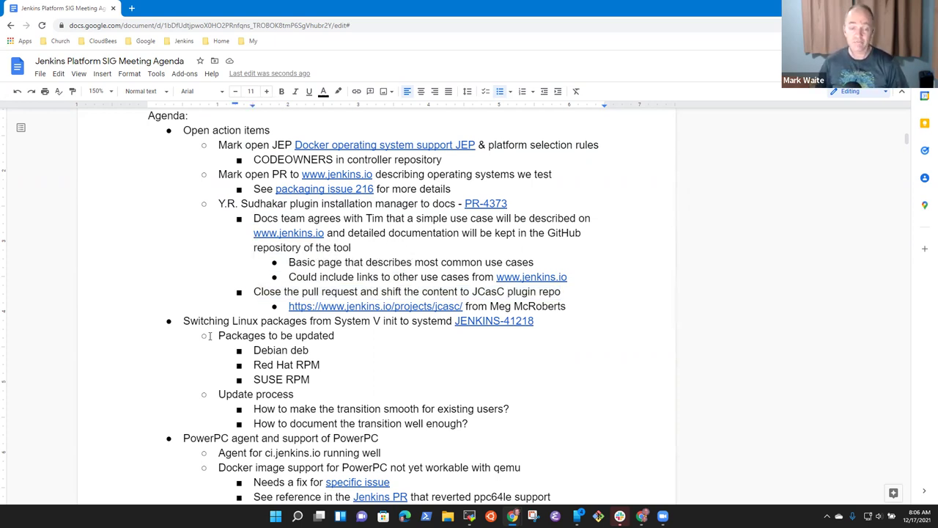
key("Up")
key("Home")
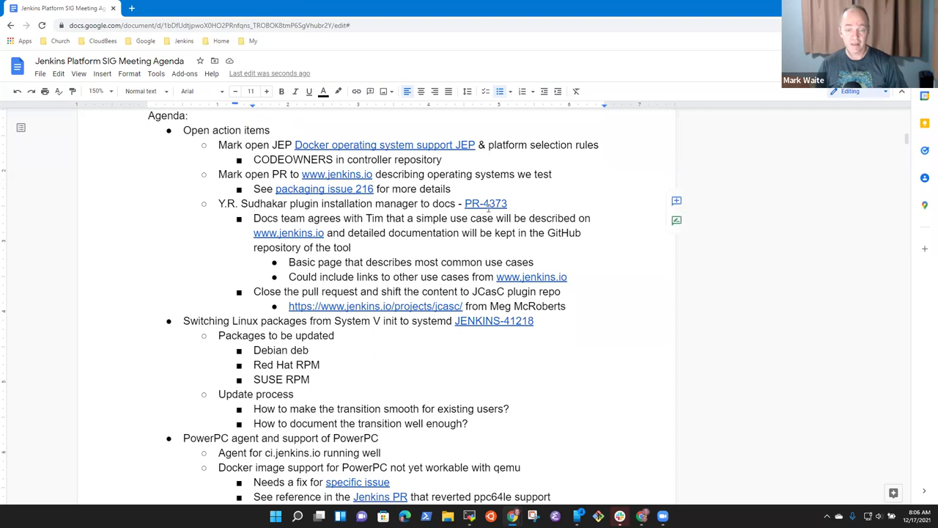
left_click(517, 206)
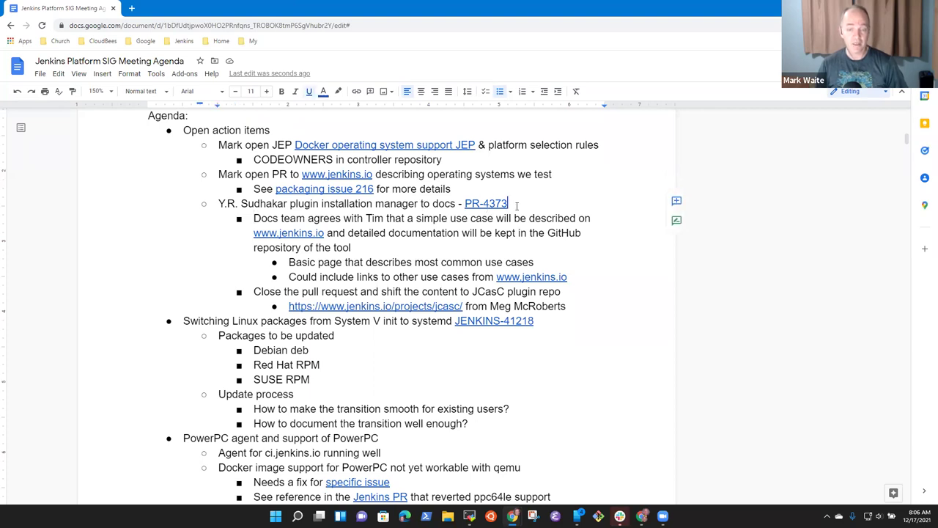
type("(")
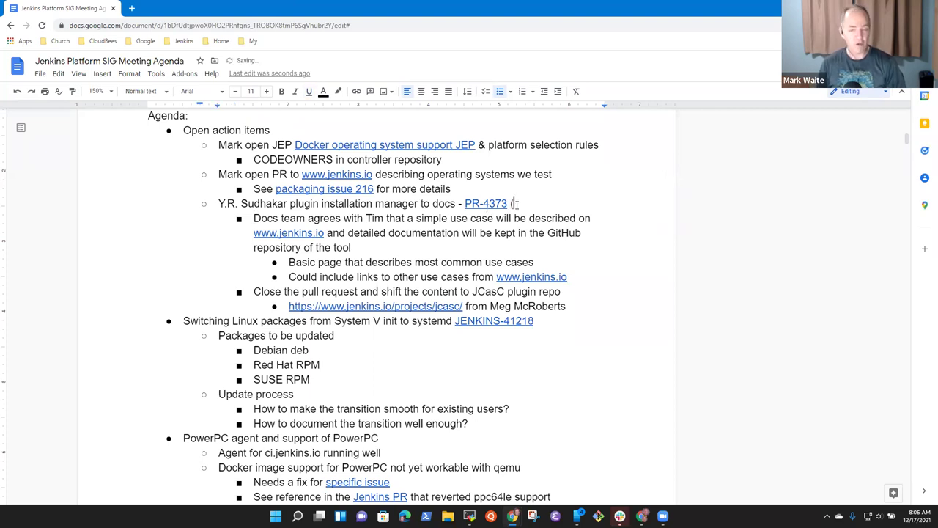
type("closed)")
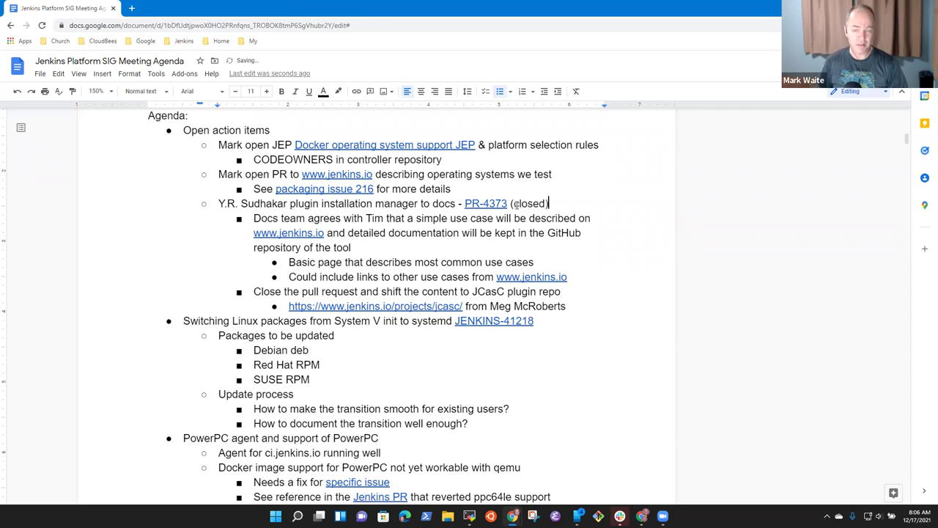
Highlight the "Close the pull request and shift the content to JCasC plugin repo" bullet again.
key("Home")
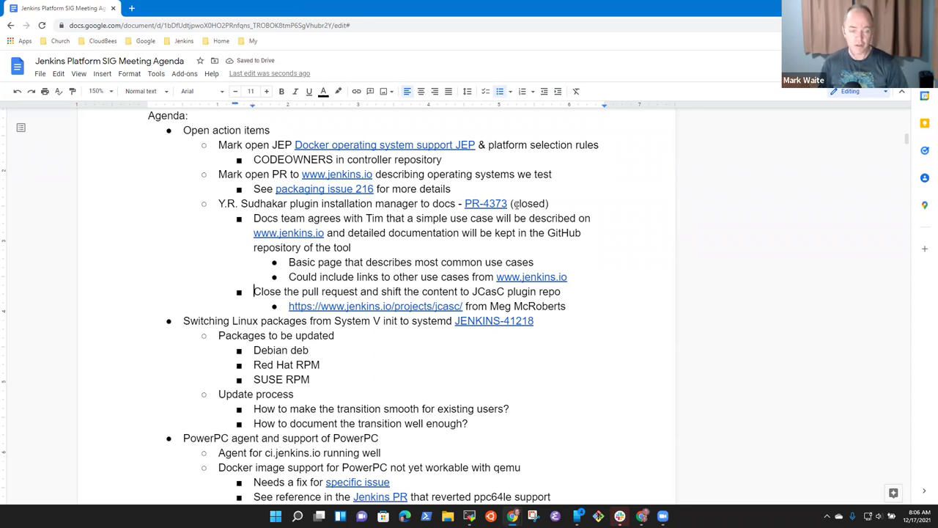
key("shift+End")
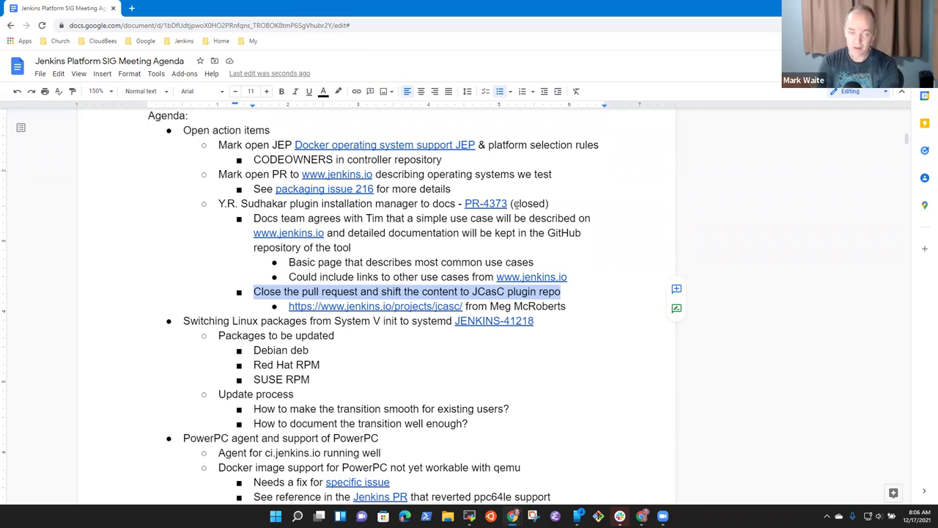
key("Right")
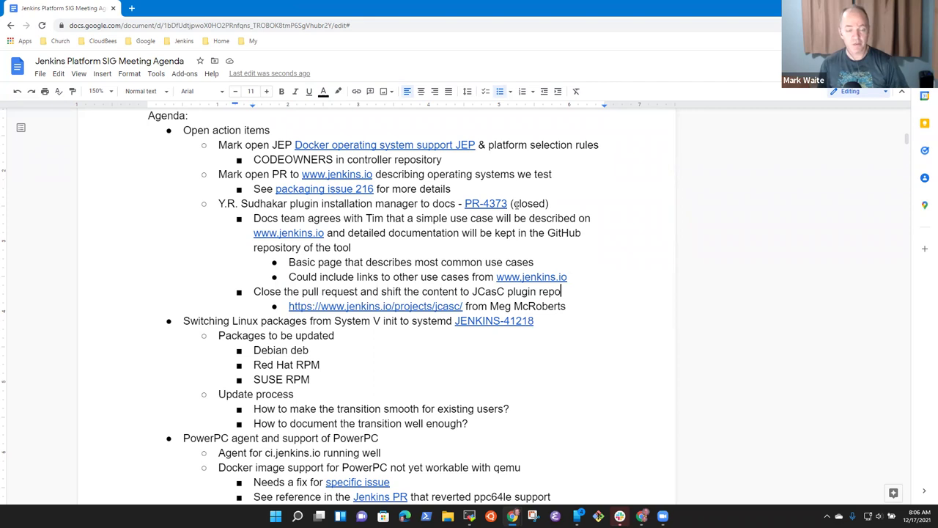
Highlight the full agenda line on switching Linux packages to systemd, including its JENKINS-41218 link.
key("Down")
key("Down")
key("Home")
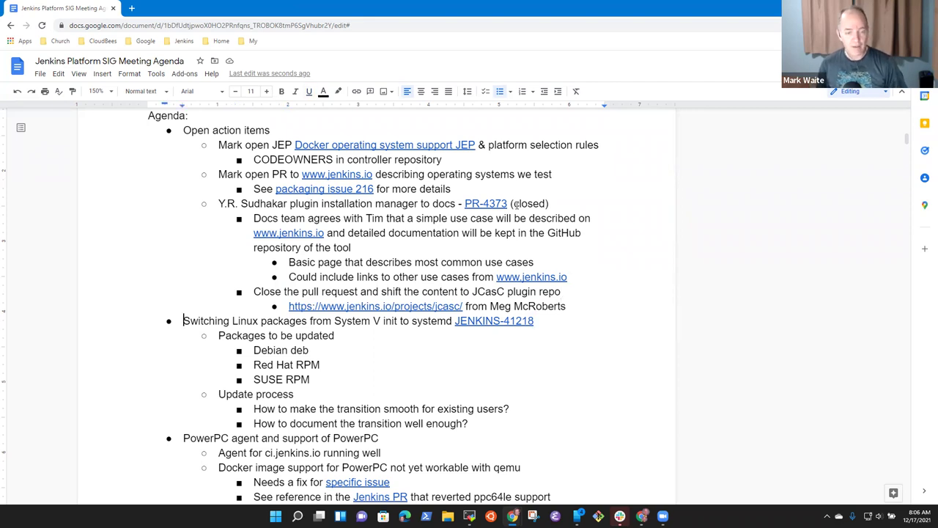
key("shift+End")
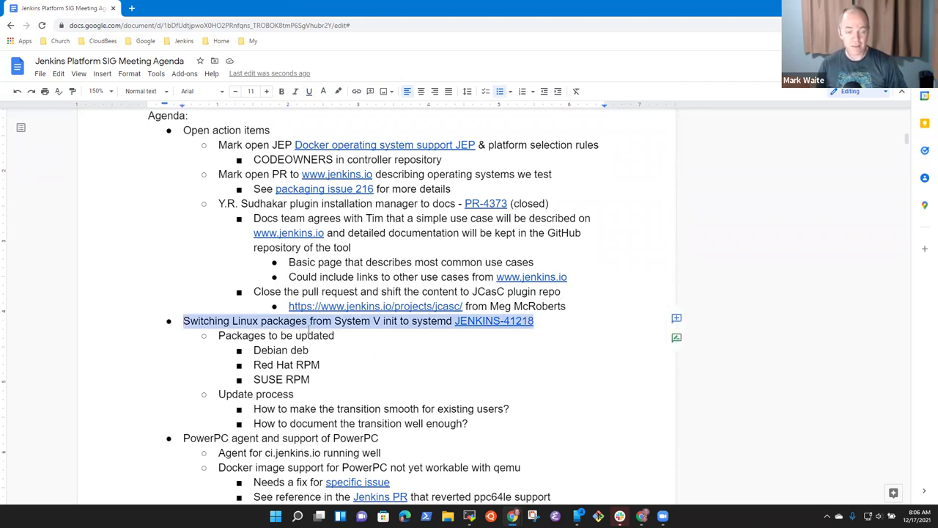
Open the linked JENKINS-41218 issue and look at its details and dates.
left_click(311, 334)
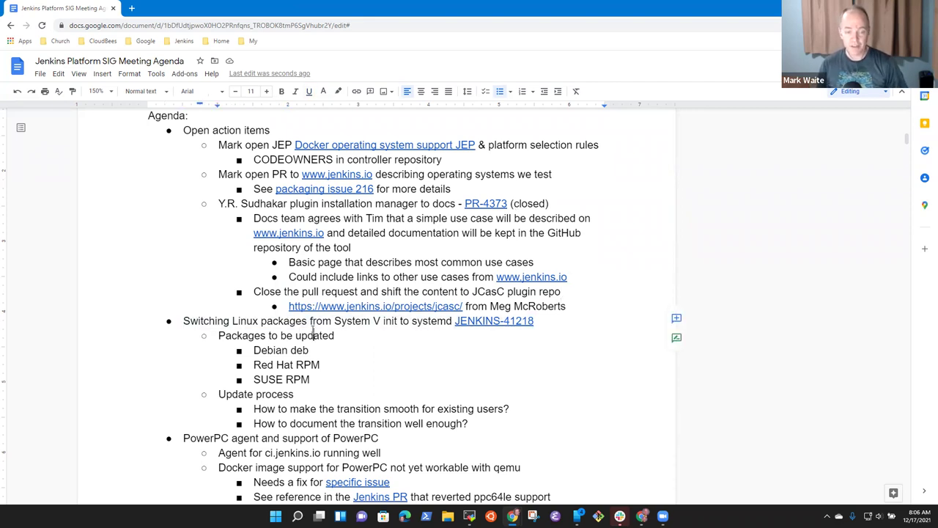
left_click(490, 321)
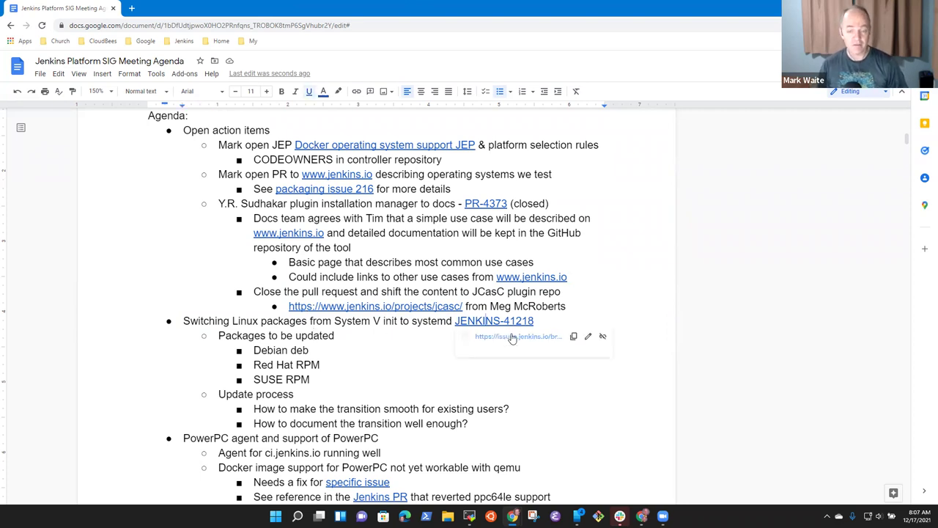
left_click(517, 337)
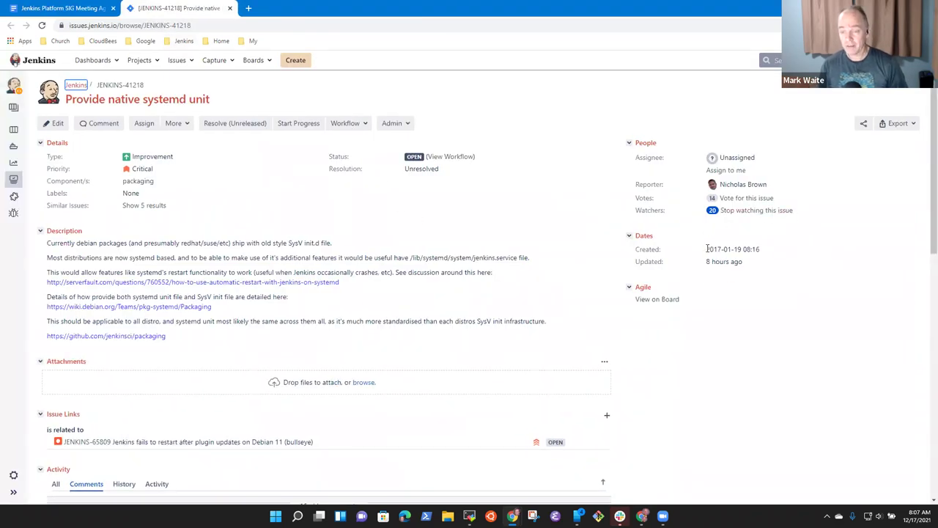
Return to the meeting agenda document and highlight "Debian deb" under the packages to be updated.
left_click(76, 11)
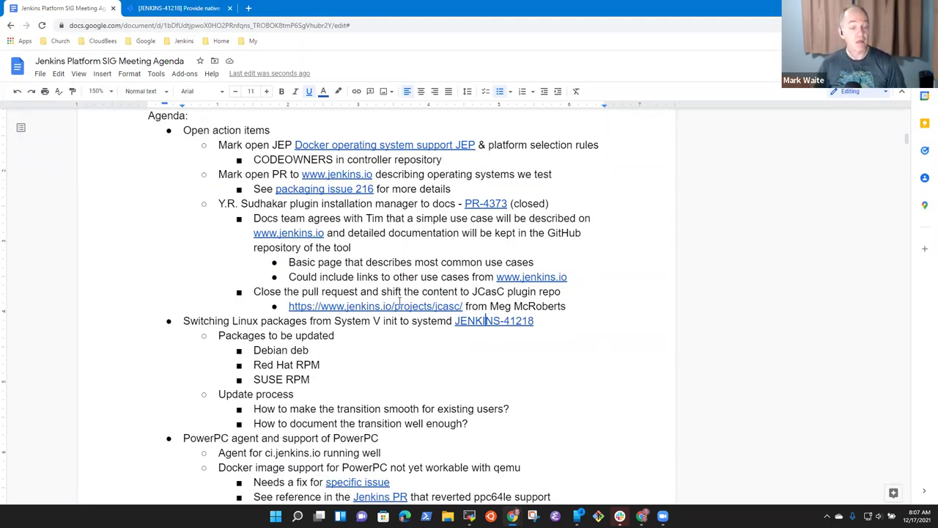
left_click(338, 345)
key("Left")
key("Left")
key("Left")
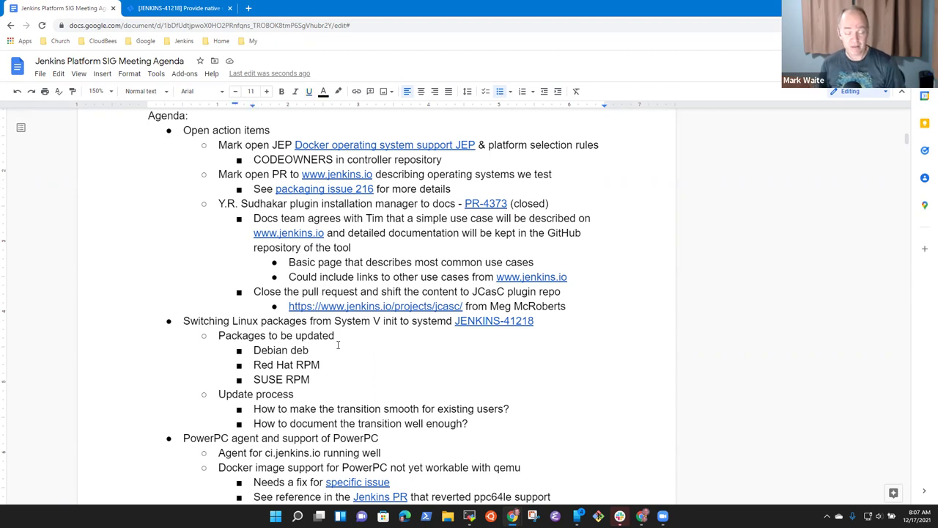
key("shift+End")
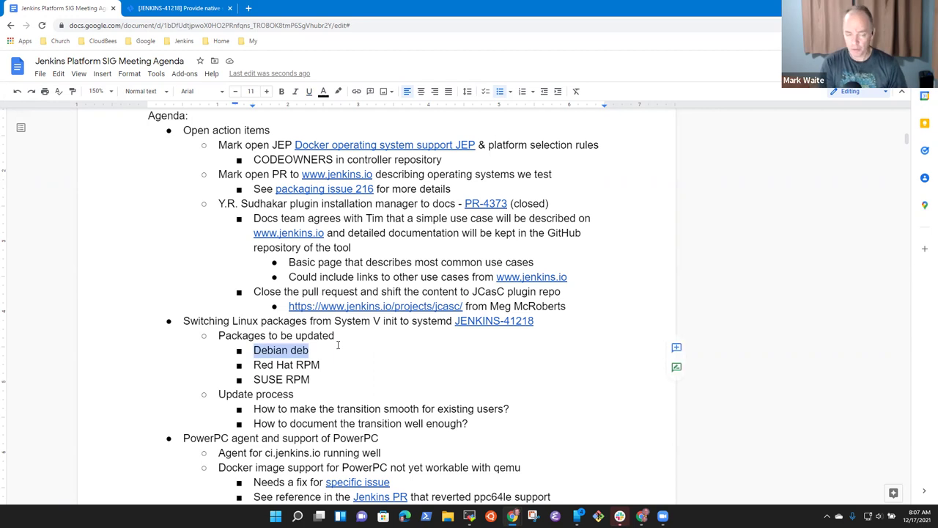
Highlight the "Red Hat RPM" and "SUSE RPM" bullets one after the other.
key("Down")
key("Home")
key("shift+End")
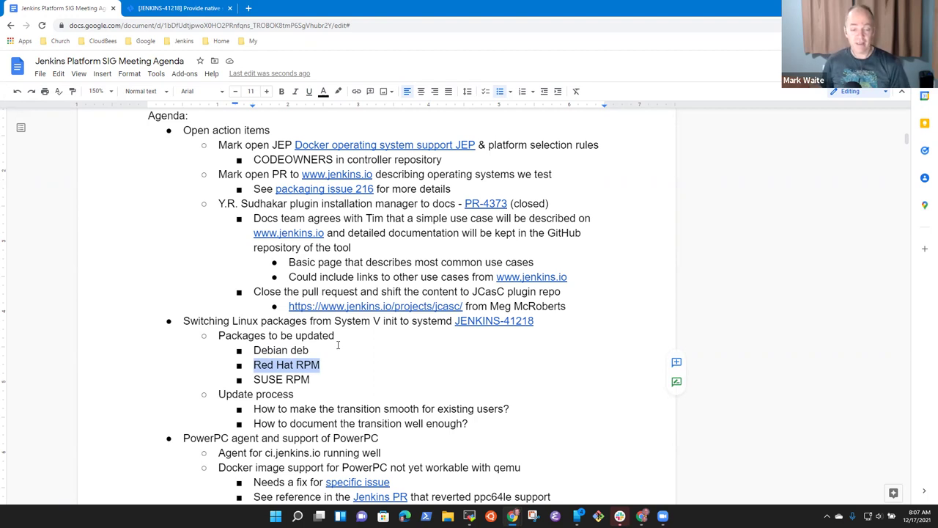
key("Down")
key("Home")
key("shift+End")
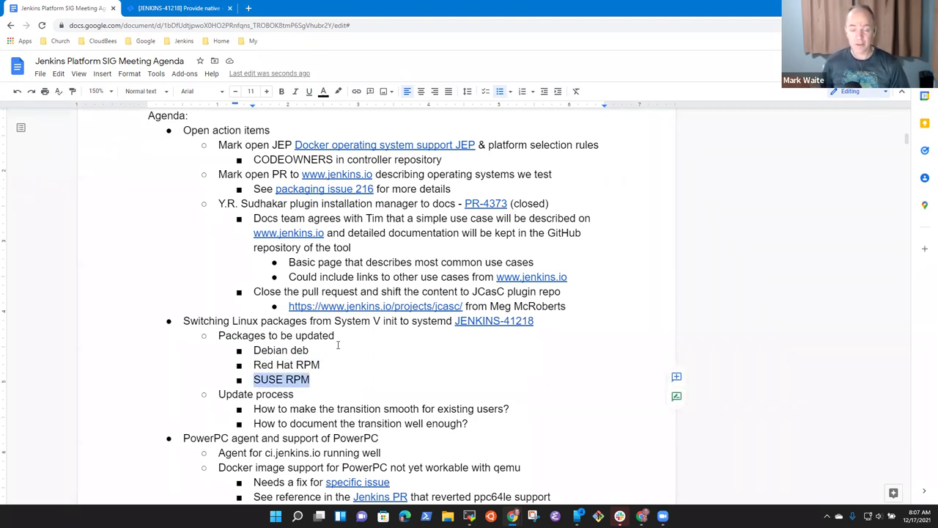
Highlight the "Update process" heading and go on to the transition questions beneath it.
key("Down")
key("shift+End")
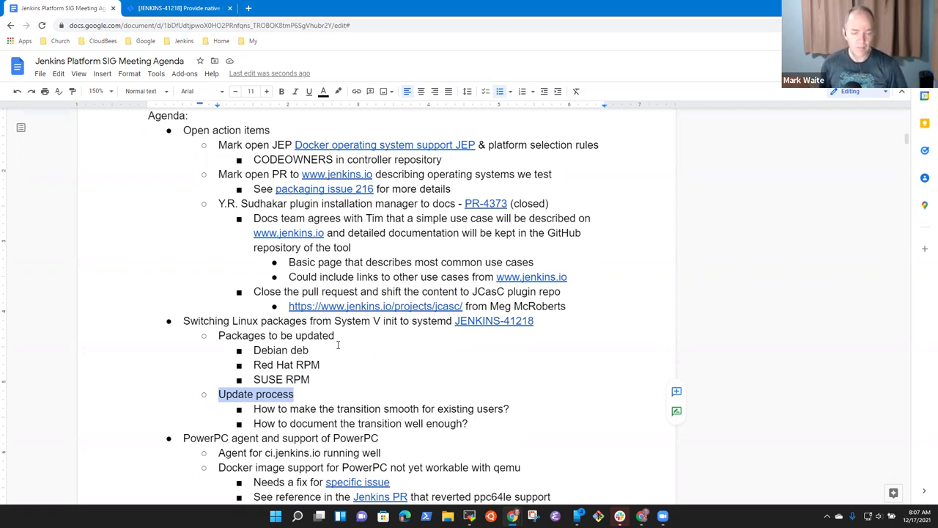
key("Down")
key("Down")
key("End")
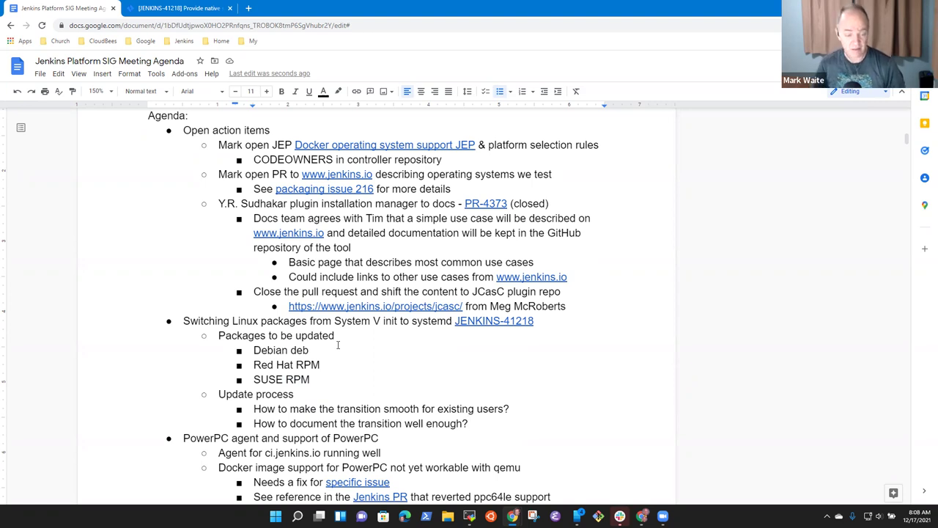
Highlight the "PowerPC agent and support of PowerPC" agenda heading.
key("Down")
key("Down")
key("Up")
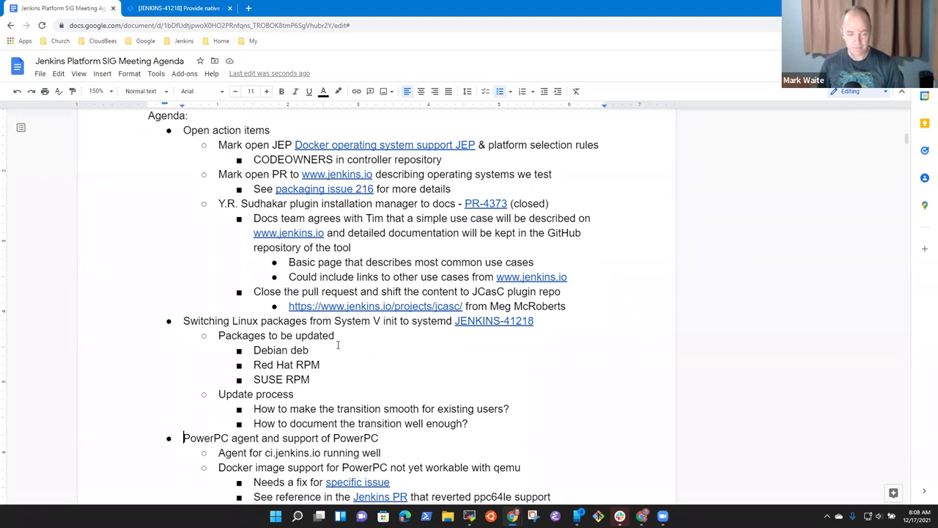
key("shift+End")
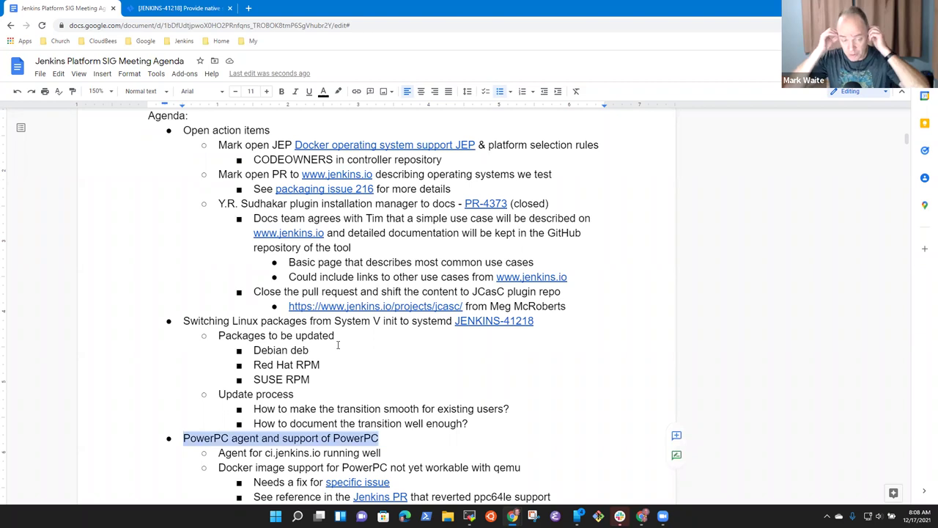
Open the Jenkins core job page on ci.jenkins.io in a new browser tab from the saved Jenkins bookmarks.
left_click(248, 8)
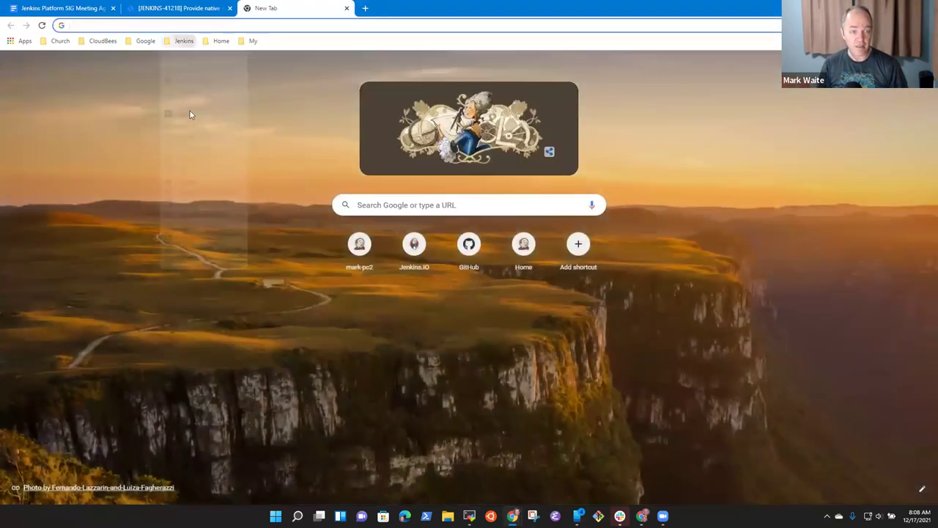
left_click(183, 41)
mouse_move(202, 69)
left_click(271, 85)
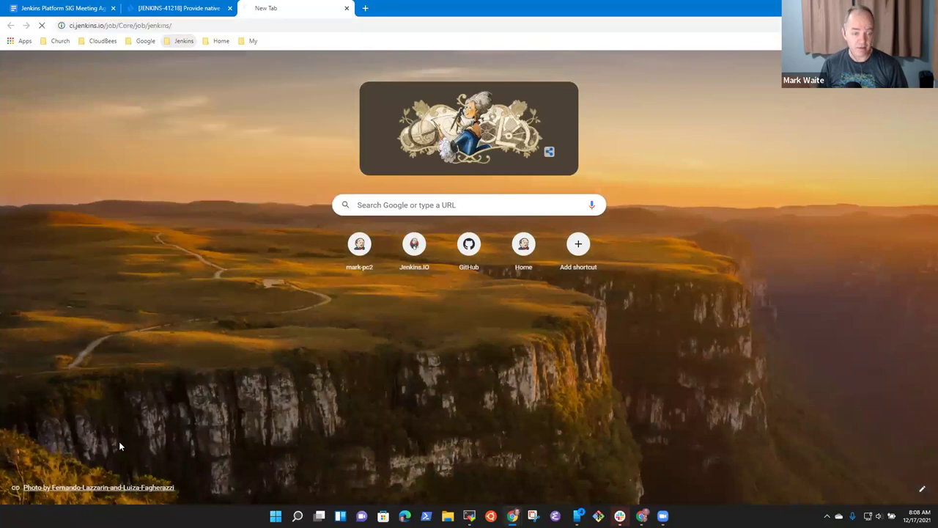
Find ppc64le-agent in the build executor status and view its build history.
scroll(95, 393, "down", 5)
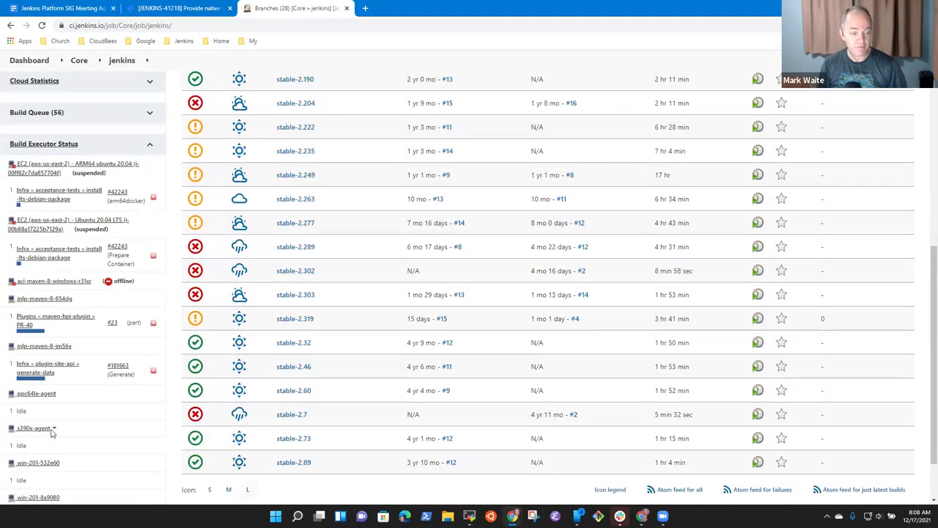
scroll(66, 381, "down", 2)
left_click(36, 327)
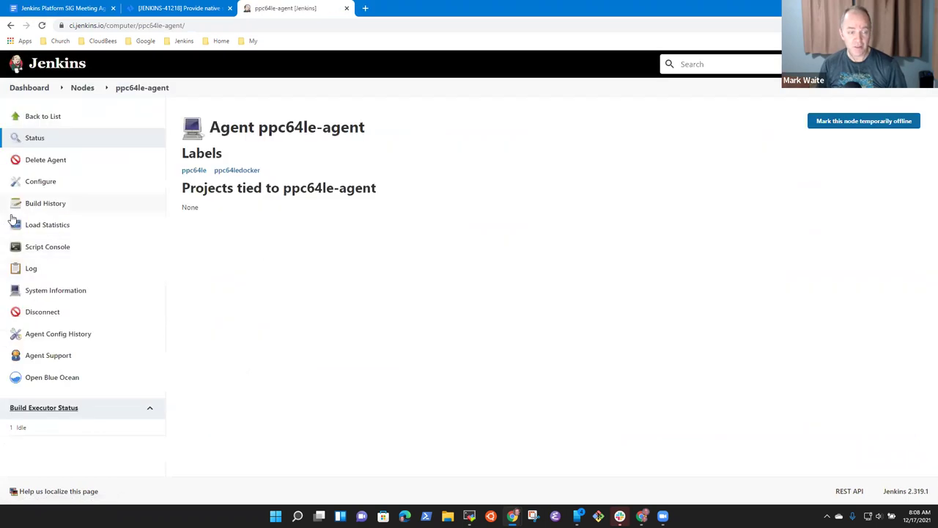
left_click(51, 206)
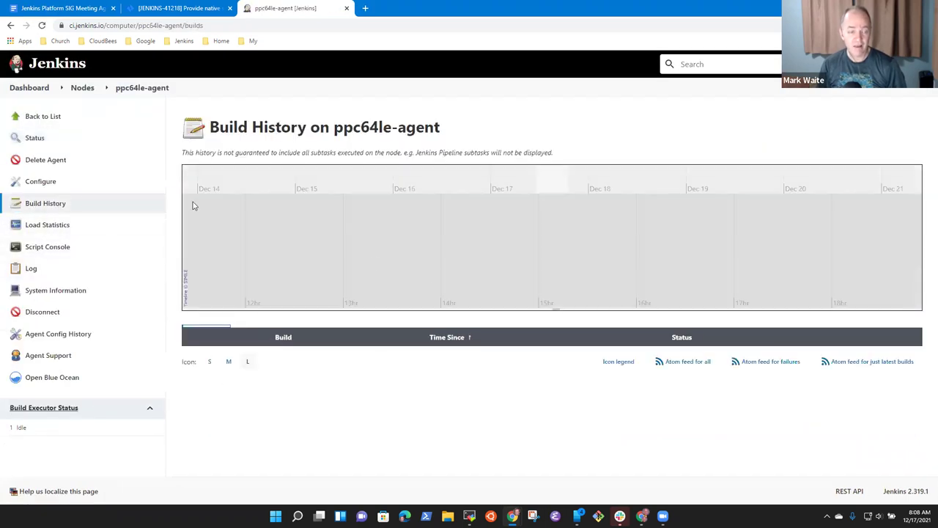
Go back to the list of Jenkins nodes and view the build history of s390x-agent.
left_click(10, 25)
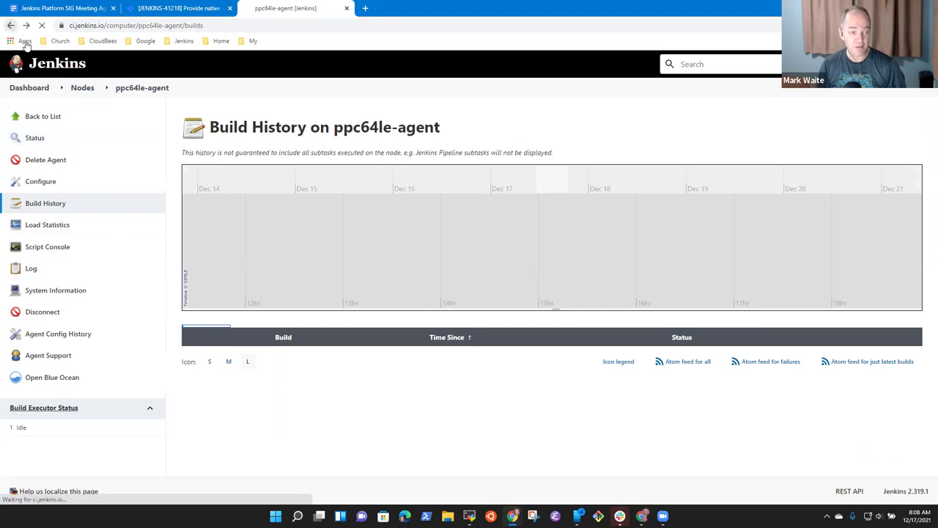
left_click(82, 88)
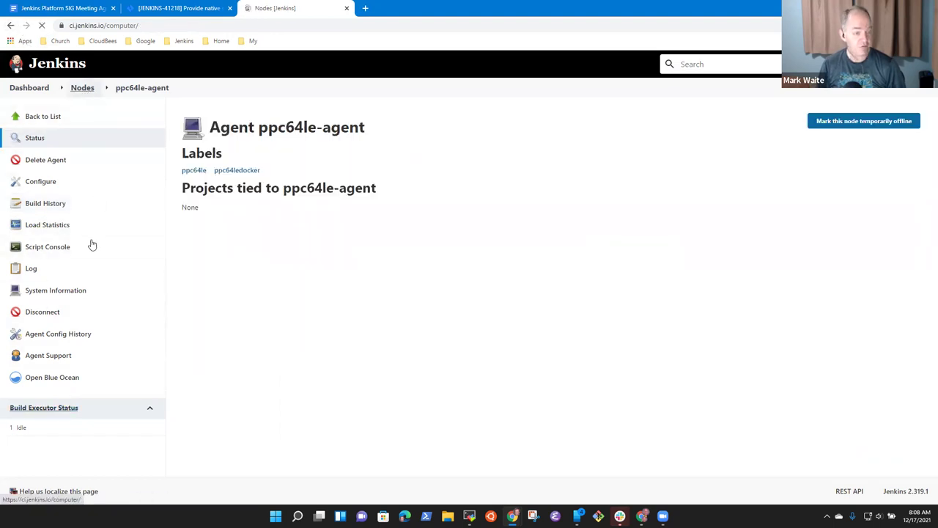
scroll(57, 353, "down", 3)
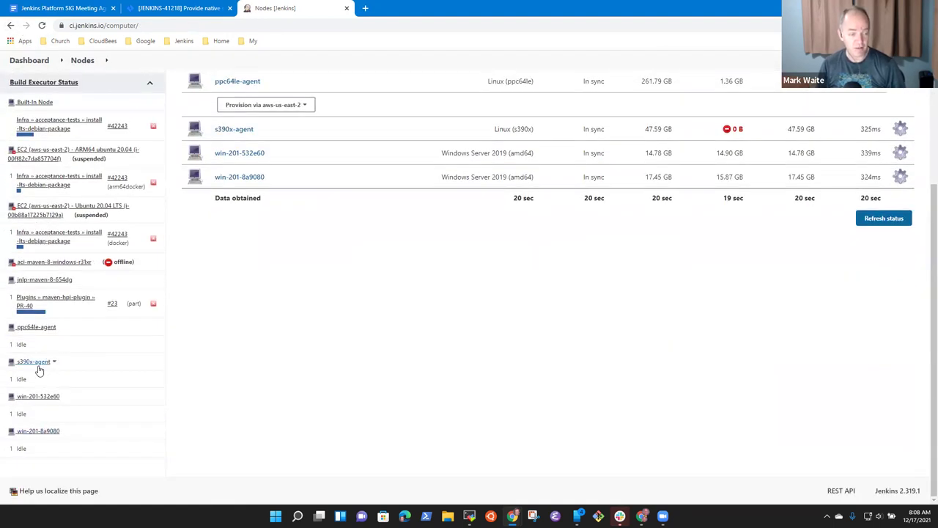
left_click(38, 363)
left_click(50, 203)
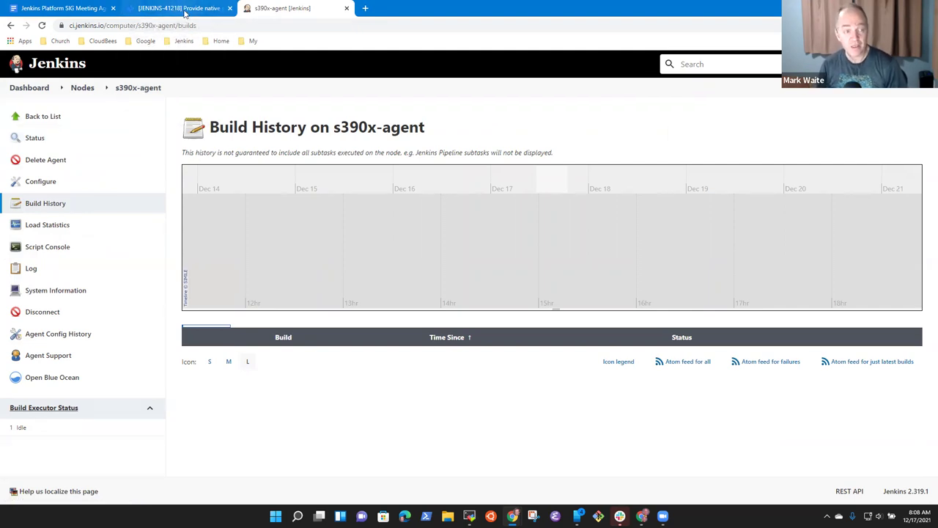
Return to the meeting agenda document and highlight the "Java 8 end of life alternatives" heading.
left_click(185, 13)
left_click(58, 7)
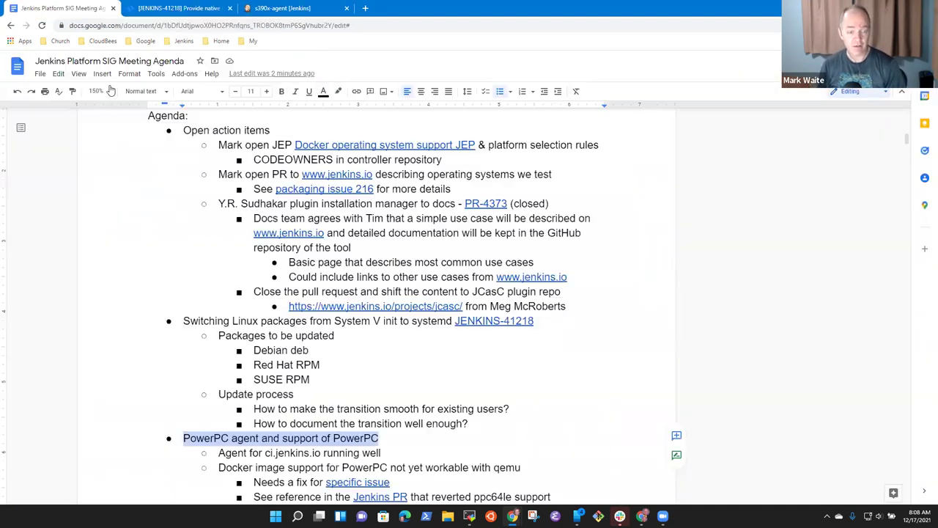
scroll(366, 467, "down", 3)
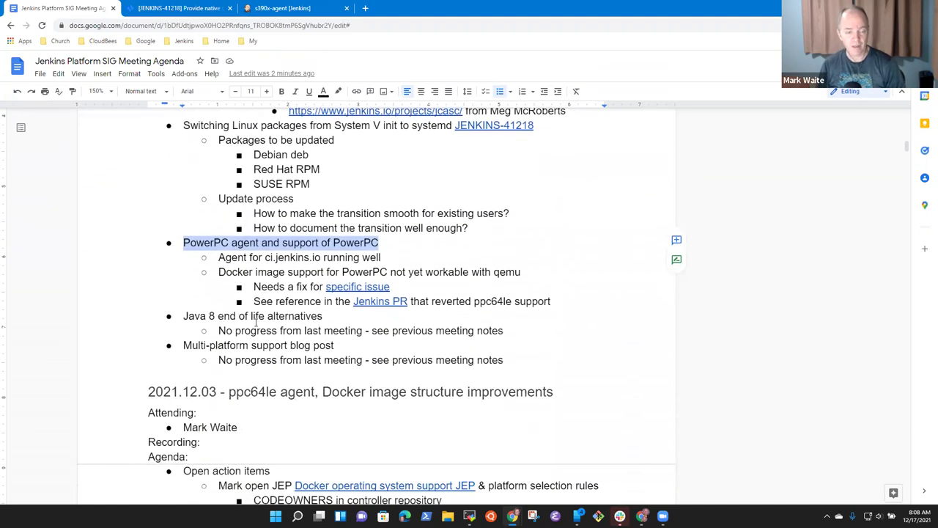
left_click(256, 328)
key("shift+End")
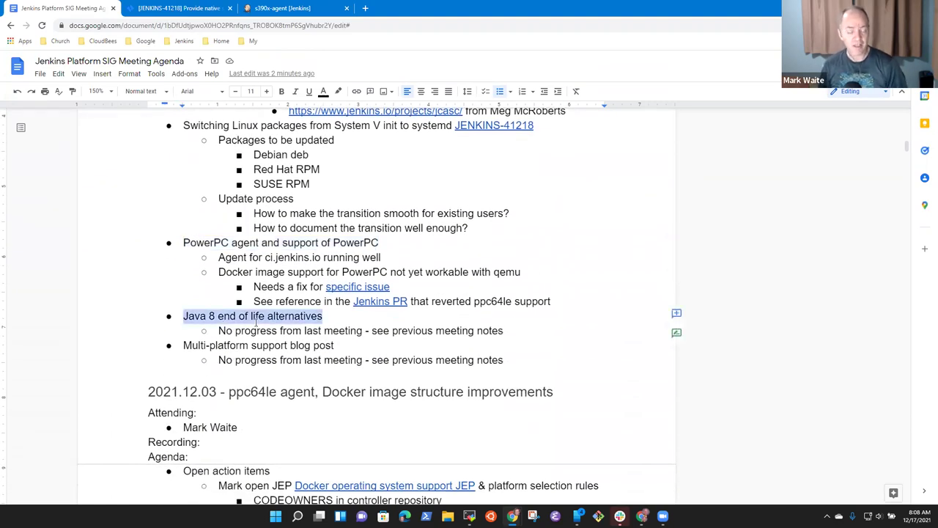
Highlight the "Multi-platform support blog post" heading in the agenda.
key("Down")
key("Down")
key("Home")
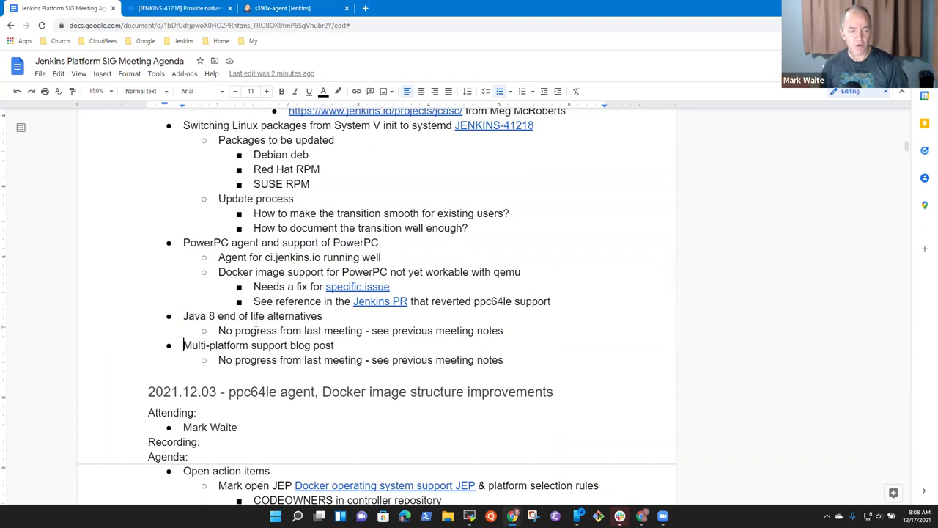
key("shift+End")
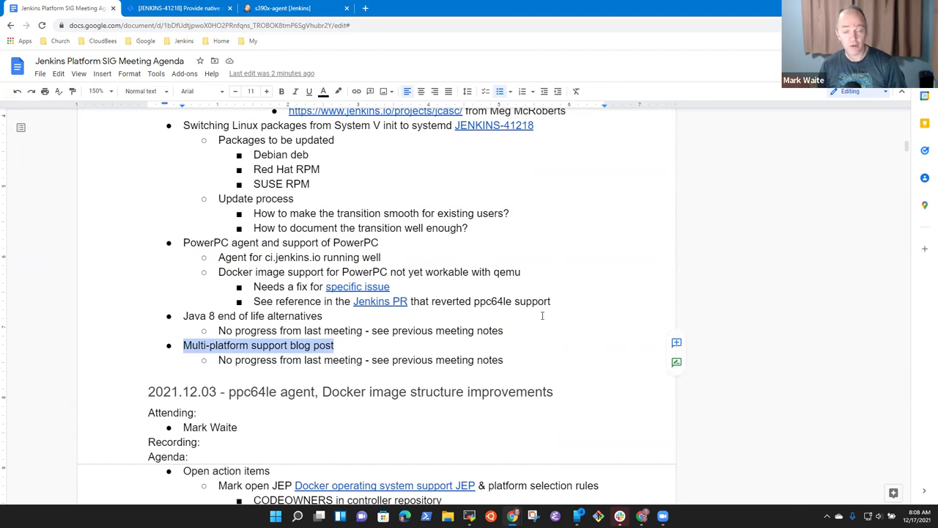
Add a top-level bullet at the end of the current agenda reading "Next meeting cancelled, meet in the new year 2022".
left_click(509, 361)
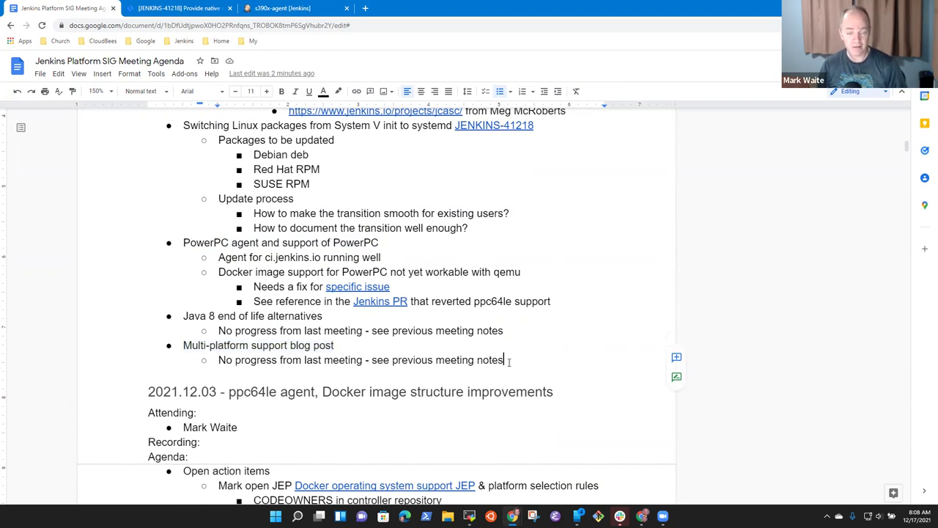
key("Return")
key("shift+Tab")
type("Ne")
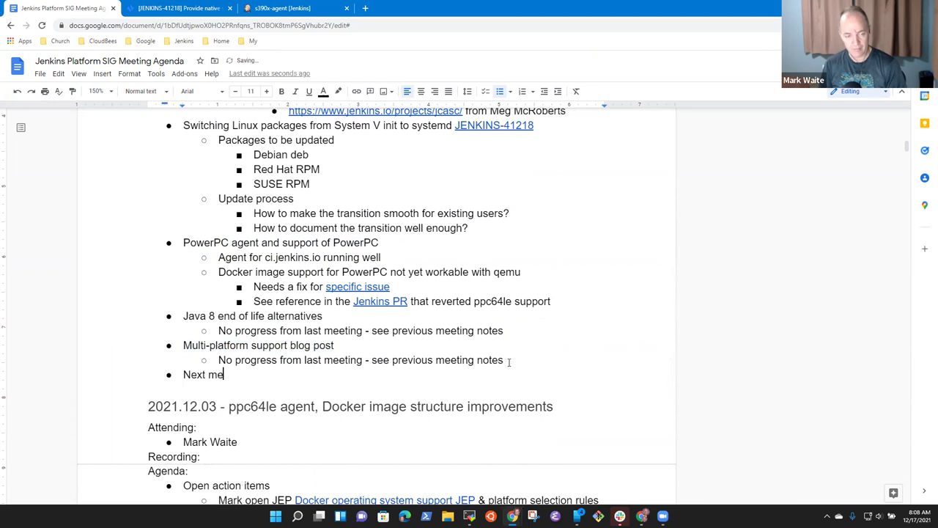
type("eting cancelled")
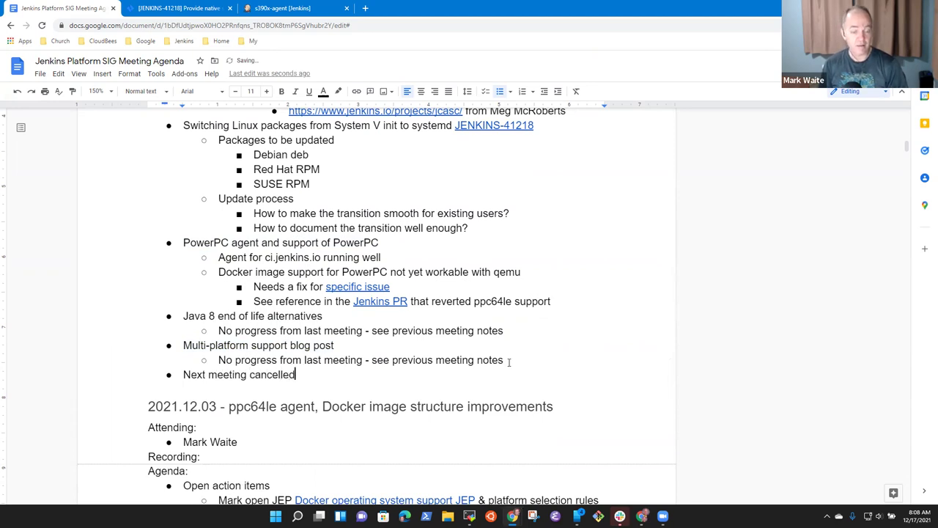
type(", meet in th")
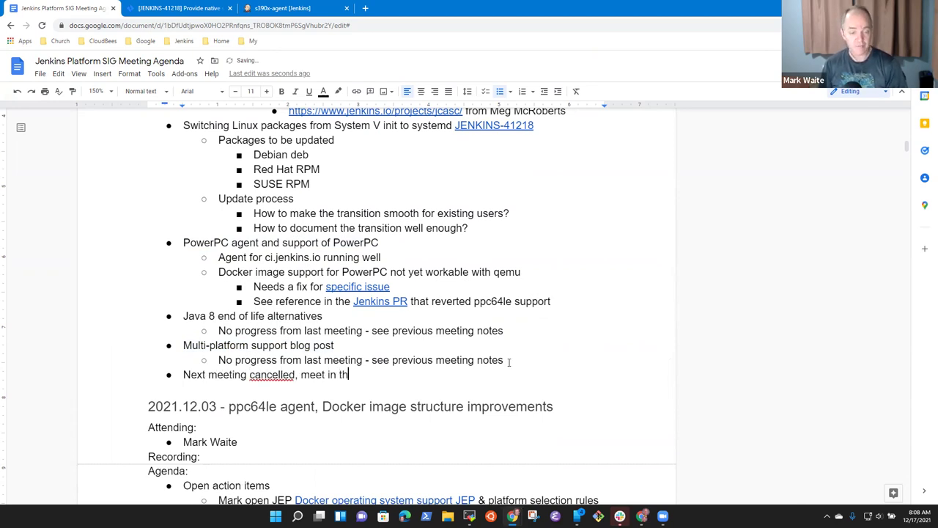
type("e new eyar")
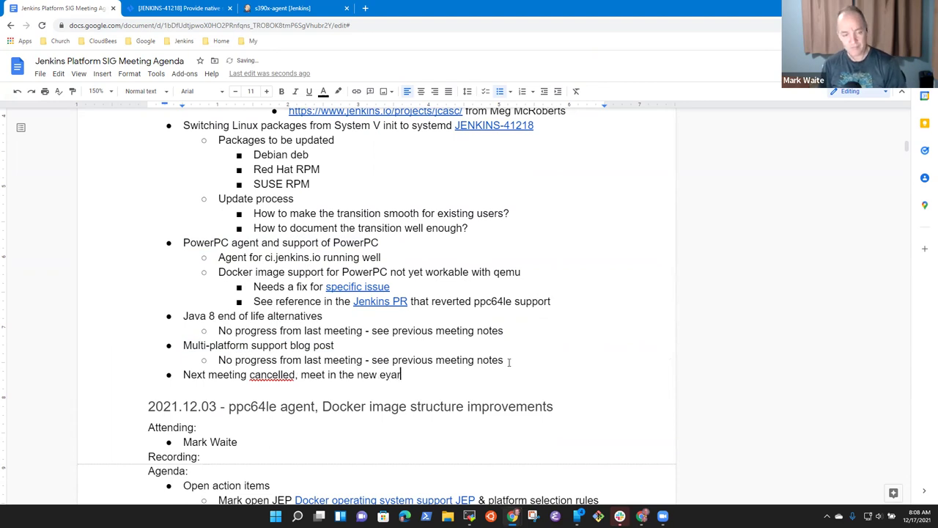
key("BackSpace")
key("BackSpace")
key("BackSpace")
key("BackSpace")
type("year 2")
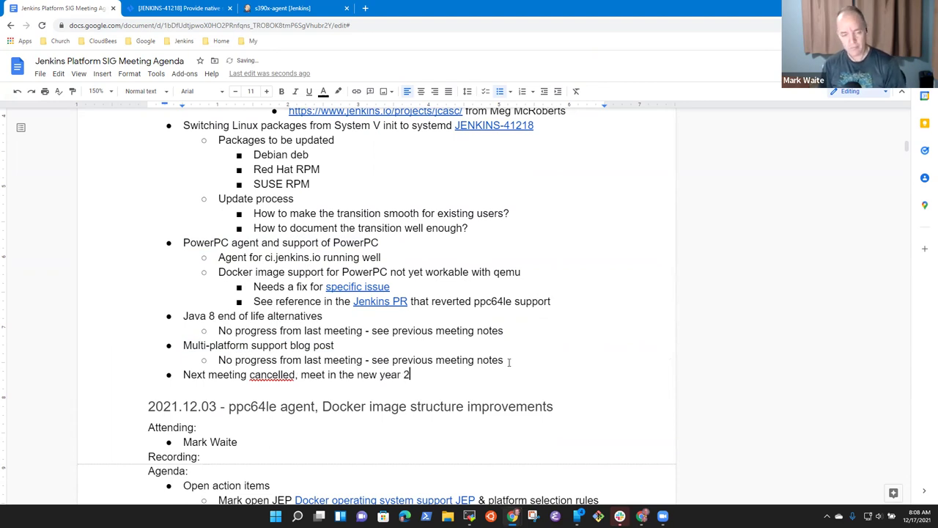
type("022")
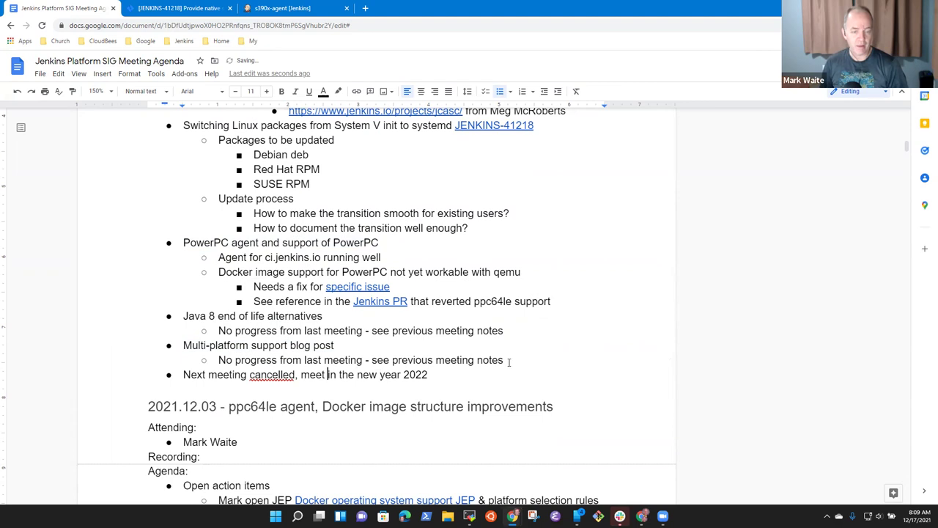